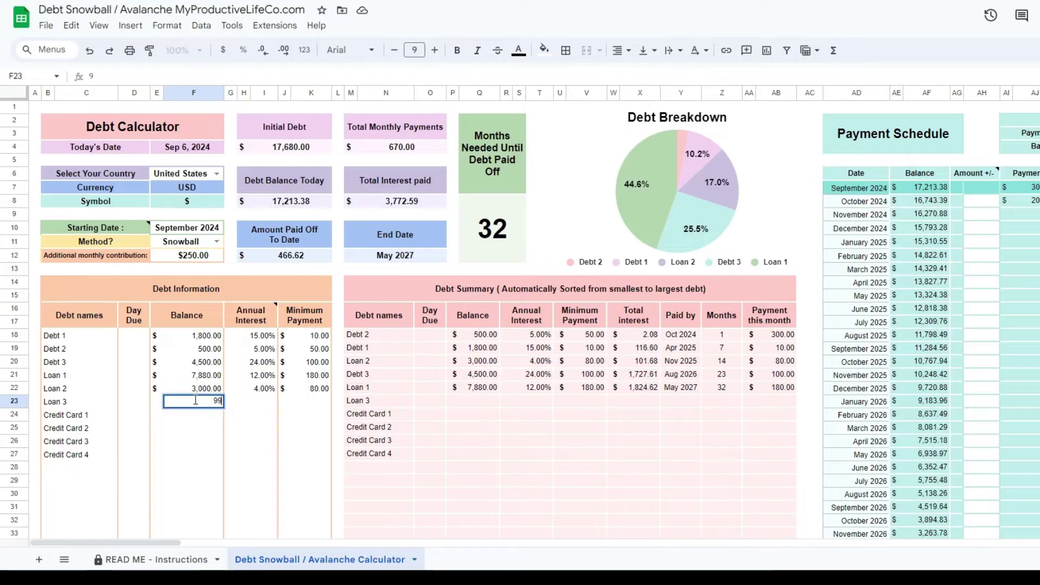
Enter balances 999 (Loan 3), 9000 (Credit Card 1), 5500 (Credit Card 2), plus Credit Card 2's 22% rate
{"action": "type", "text": "9"}
{"action": "key", "text": "Return"}
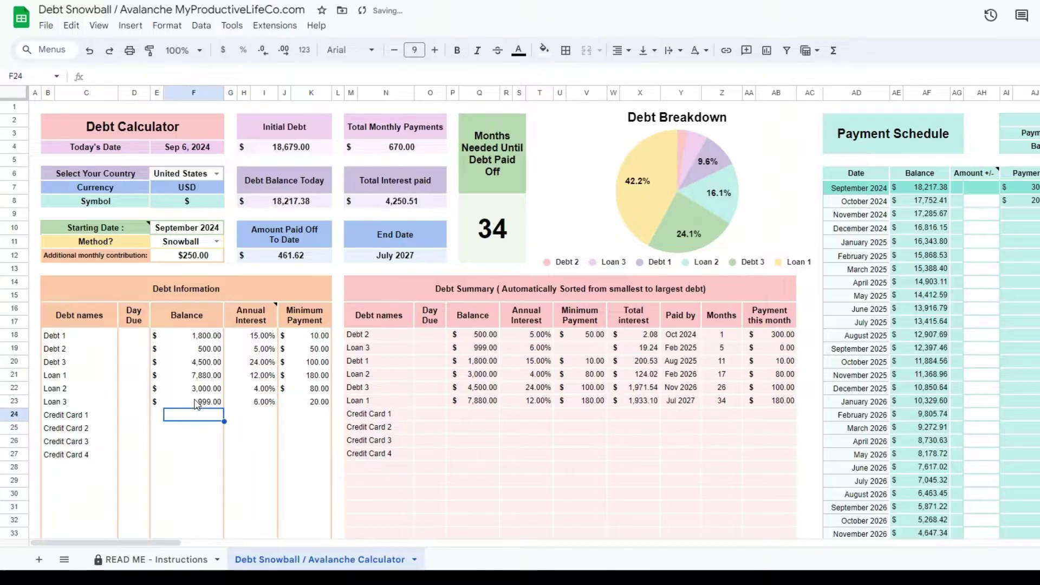
{"action": "type", "text": "9000"}
{"action": "key", "text": "Return"}
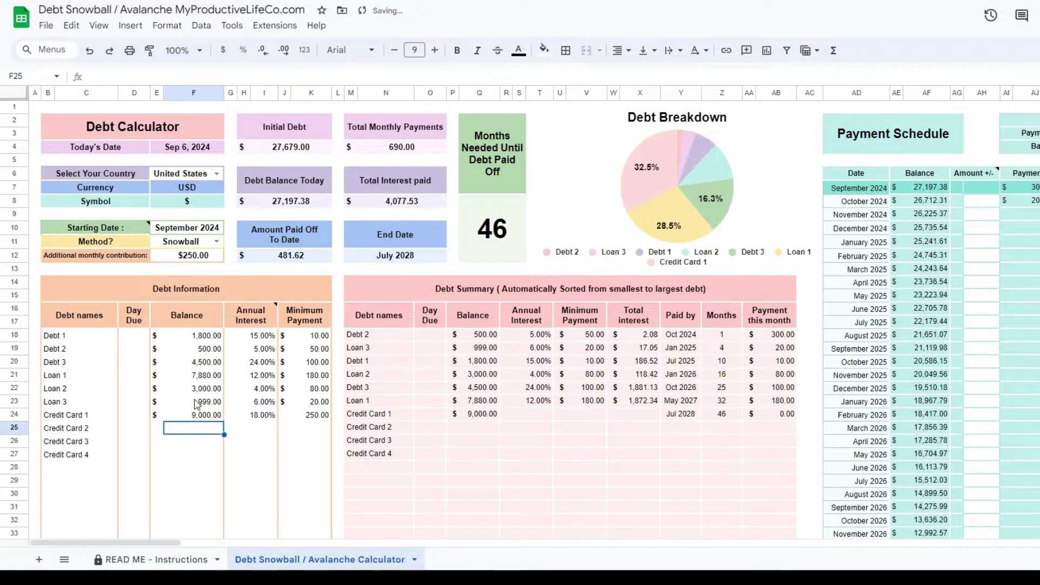
{"action": "type", "text": "5500"}
{"action": "key", "text": "Tab"}
{"action": "type", "text": "22"}
{"action": "key", "text": "Tab"}
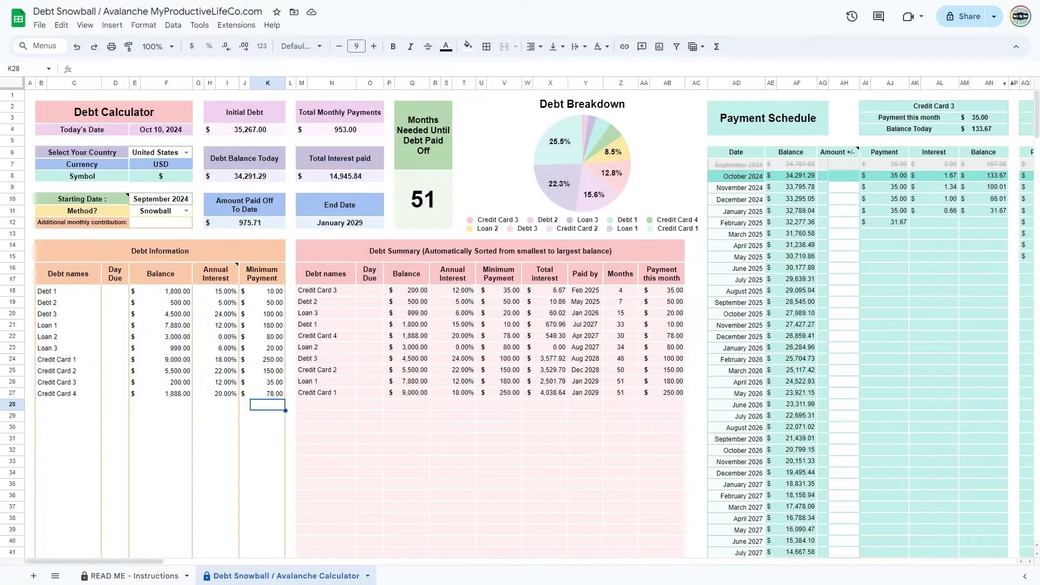
Set the Method? dropdown in E11 to Avalanche, briefly trying Snowball before settling on Avalanche
{"action": "left_click", "coordinate": [186, 212]}
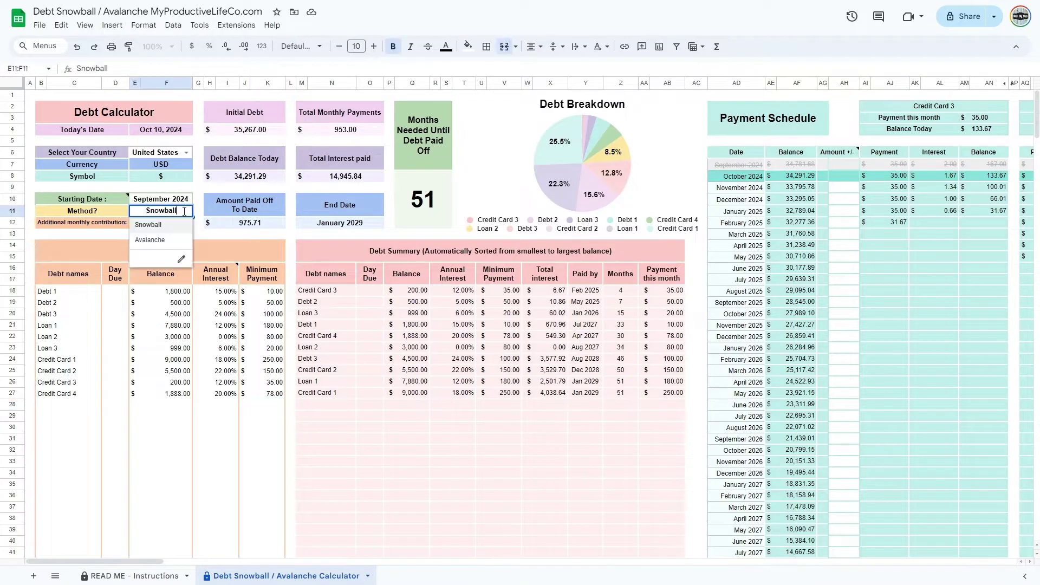
{"action": "left_click", "coordinate": [173, 239]}
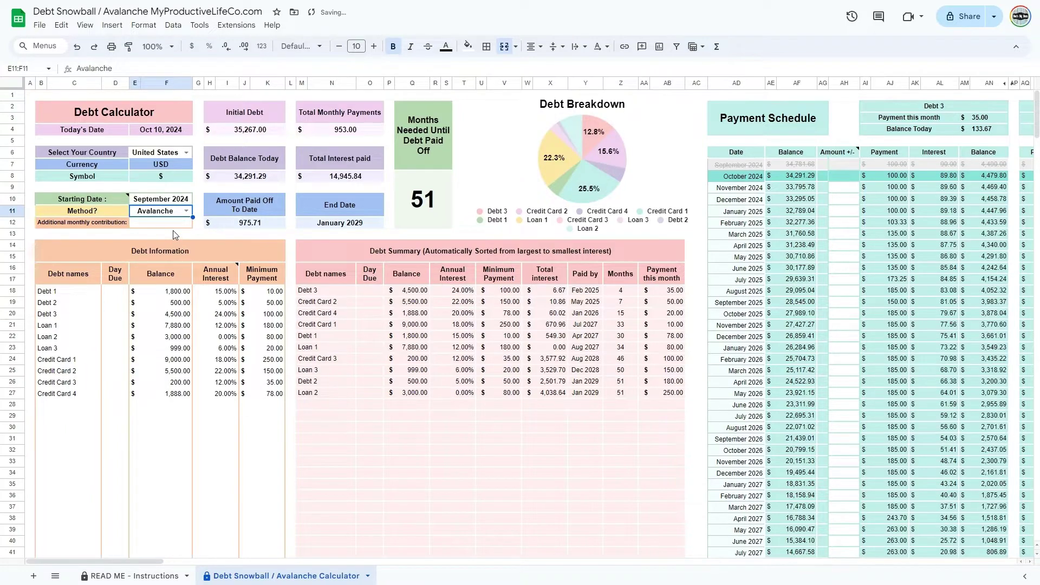
{"action": "left_click", "coordinate": [186, 210]}
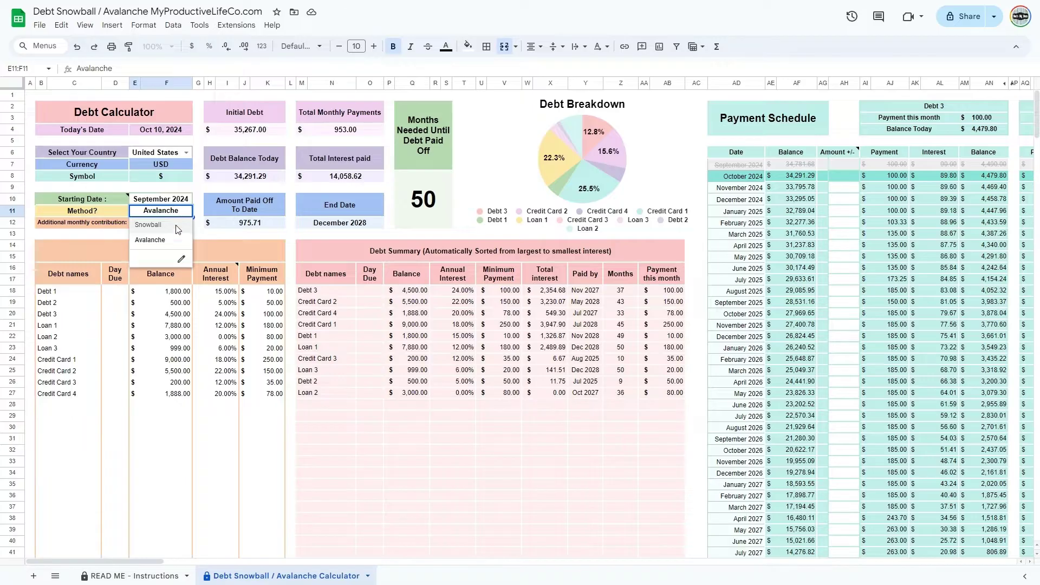
{"action": "left_click", "coordinate": [178, 225]}
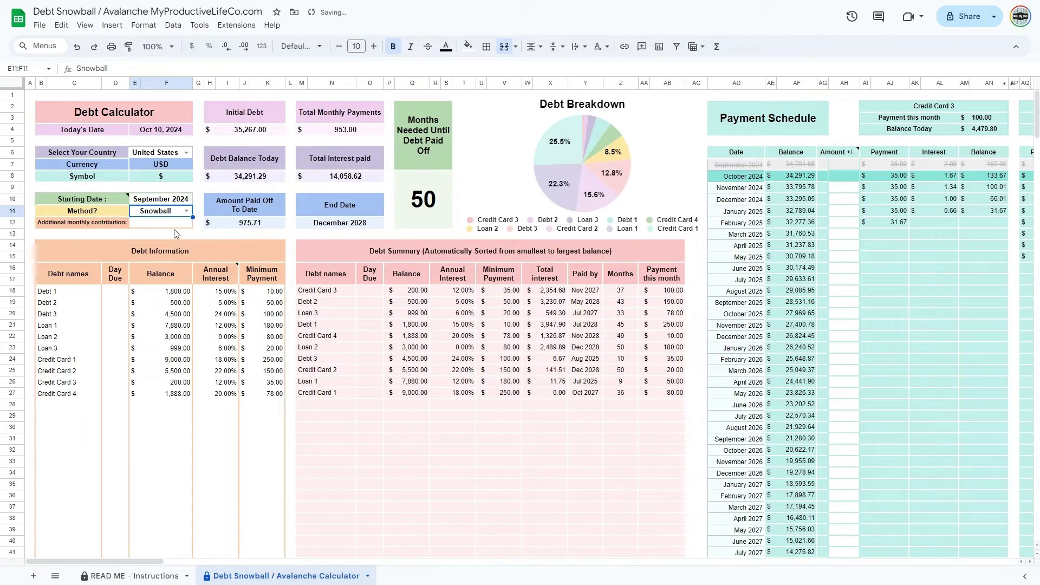
{"action": "left_click", "coordinate": [186, 211]}
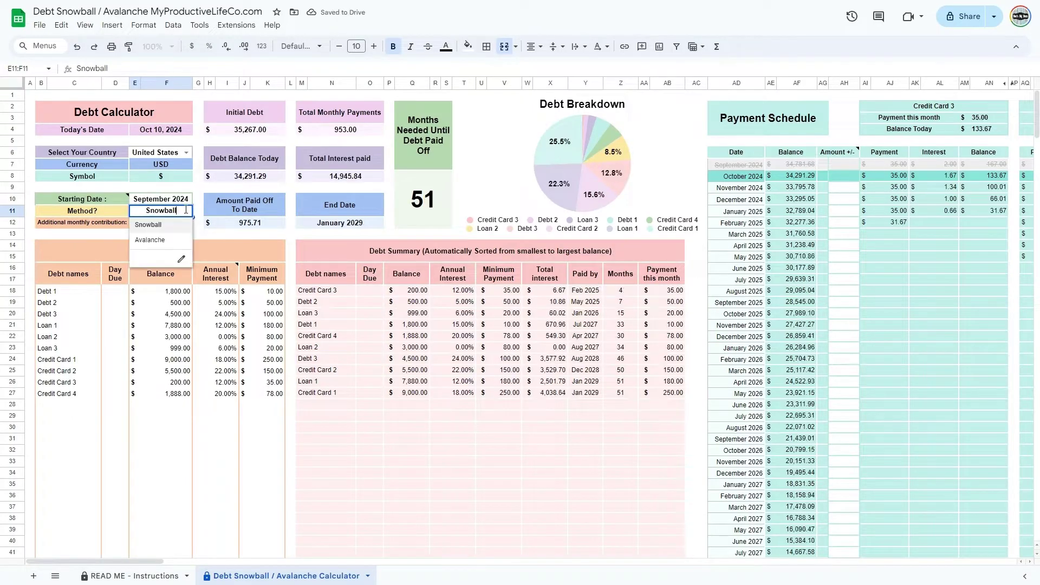
{"action": "left_click", "coordinate": [169, 240]}
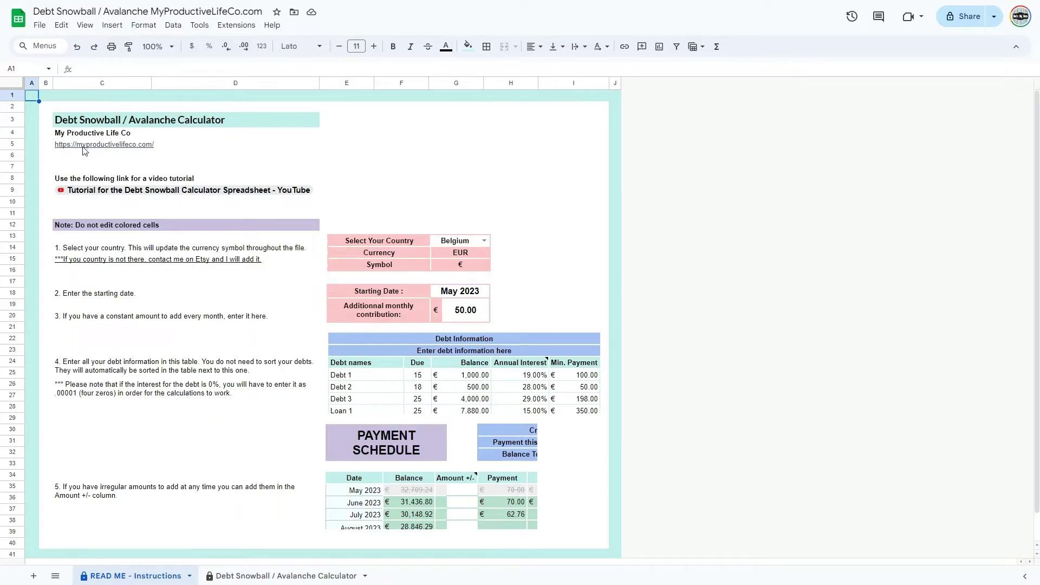
Follow the myproductivelifeco.com link on the READ ME sheet to the My Productive Life Co homepage
{"action": "mouse_move", "coordinate": [84, 151]}
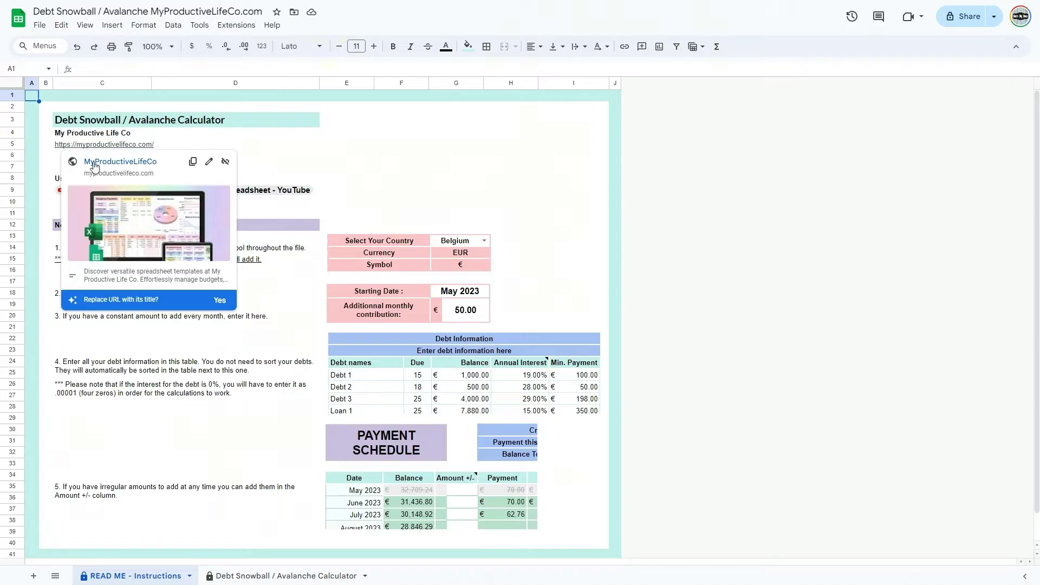
{"action": "left_click", "coordinate": [94, 163]}
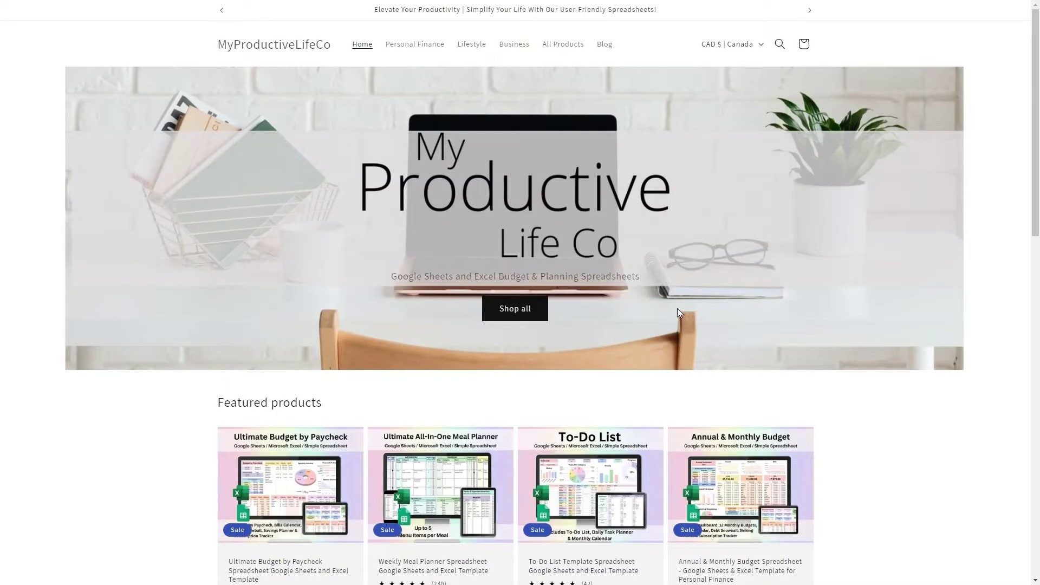
Scroll down the store homepage and go to its Contact Us page from Quick links
{"action": "scroll", "coordinate": [1037, 192], "scroll_direction": "down", "scroll_amount": 5}
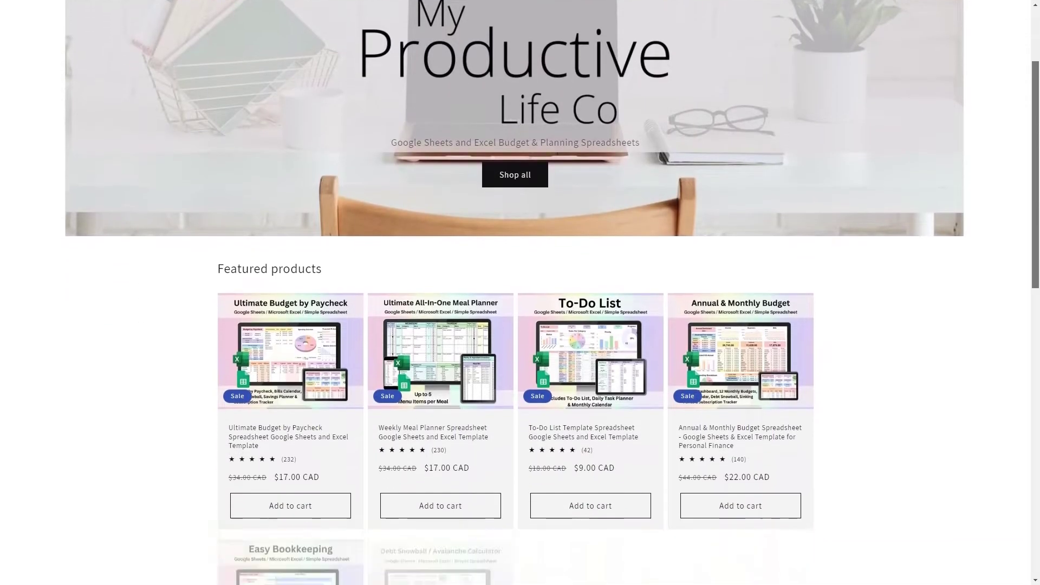
{"action": "scroll", "coordinate": [1036, 404], "scroll_direction": "down", "scroll_amount": 5}
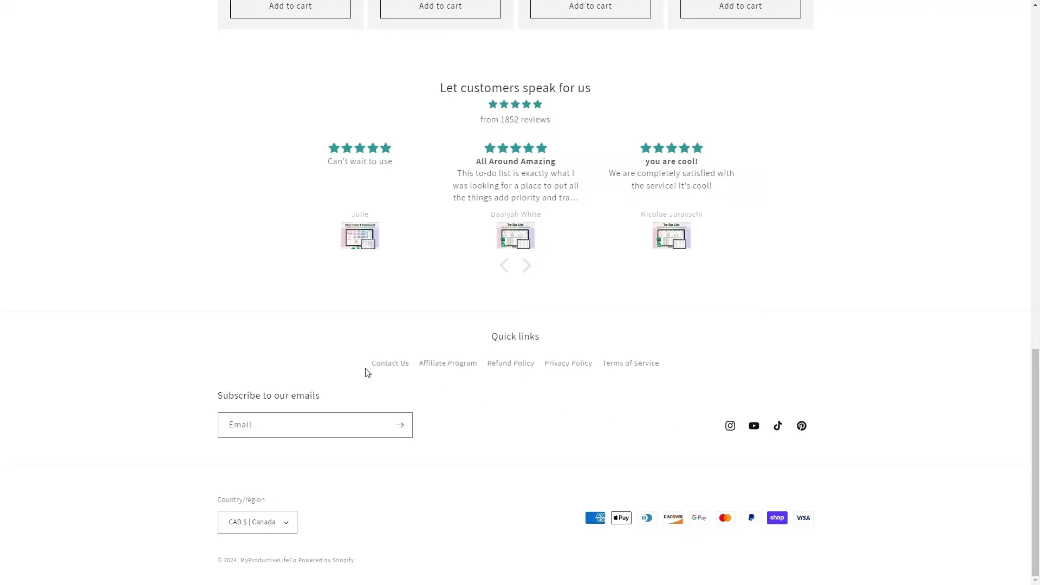
{"action": "left_click", "coordinate": [386, 367]}
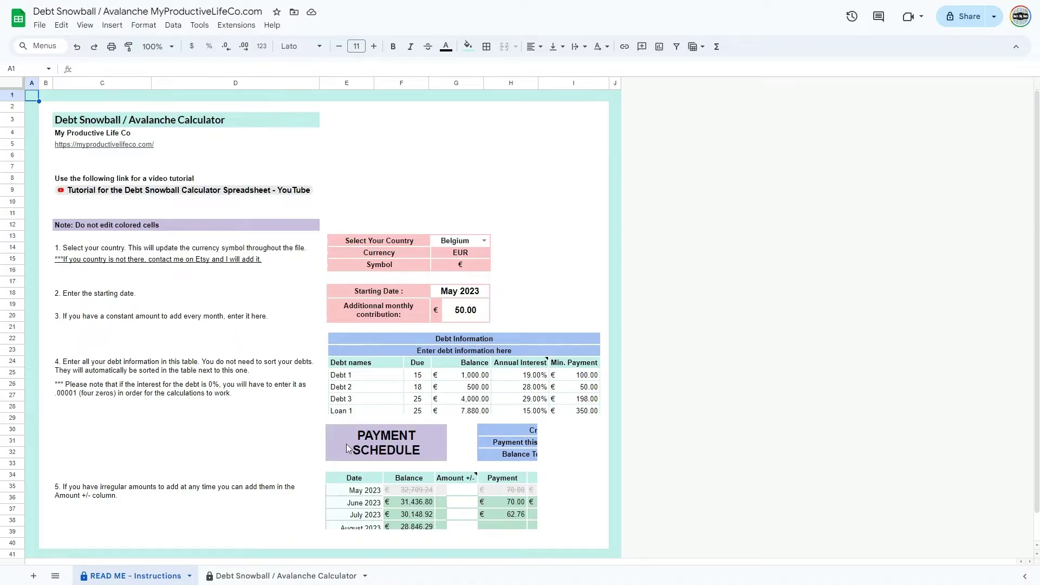
Return to the Debt Snowball / Avalanche Calculator sheet, now cleared of all entries
{"action": "left_click", "coordinate": [297, 578]}
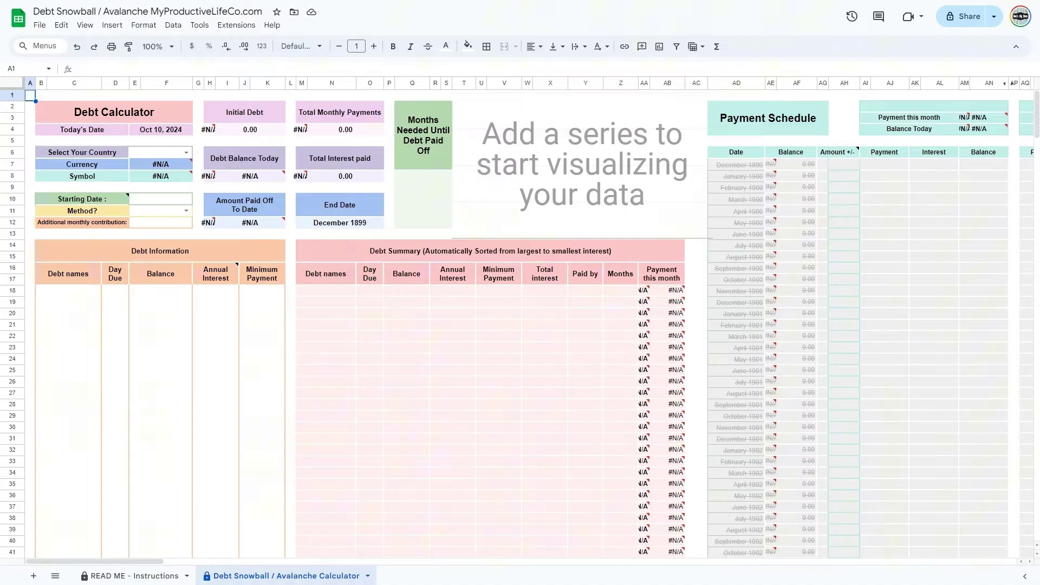
Choose United States in the Select Your Country dropdown in F6
{"action": "left_click", "coordinate": [186, 154]}
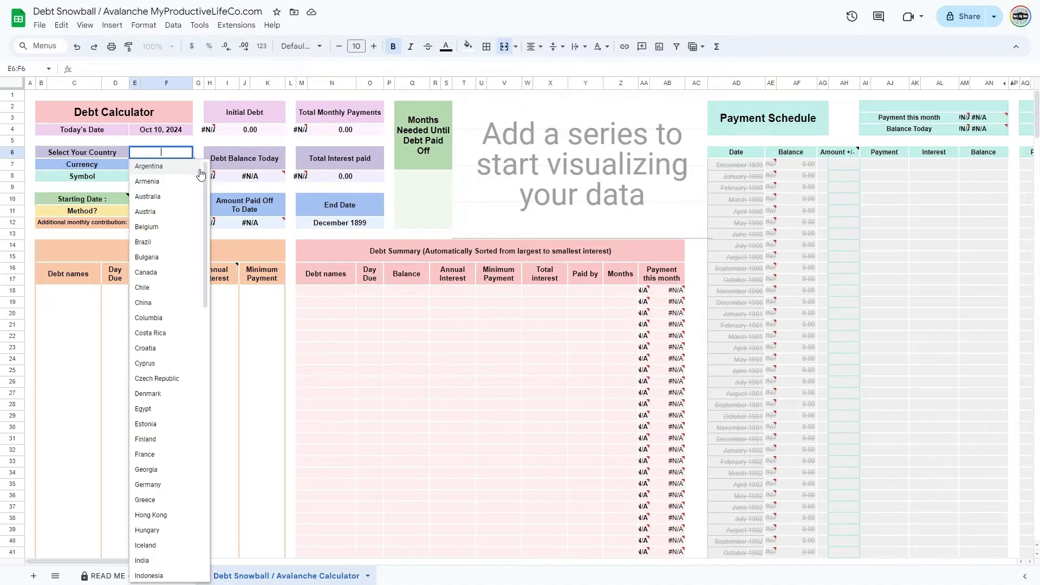
{"action": "scroll", "coordinate": [201, 218], "scroll_direction": "down", "scroll_amount": 2}
{"action": "left_click_drag", "start_coordinate": [200, 218], "coordinate": [216, 462]}
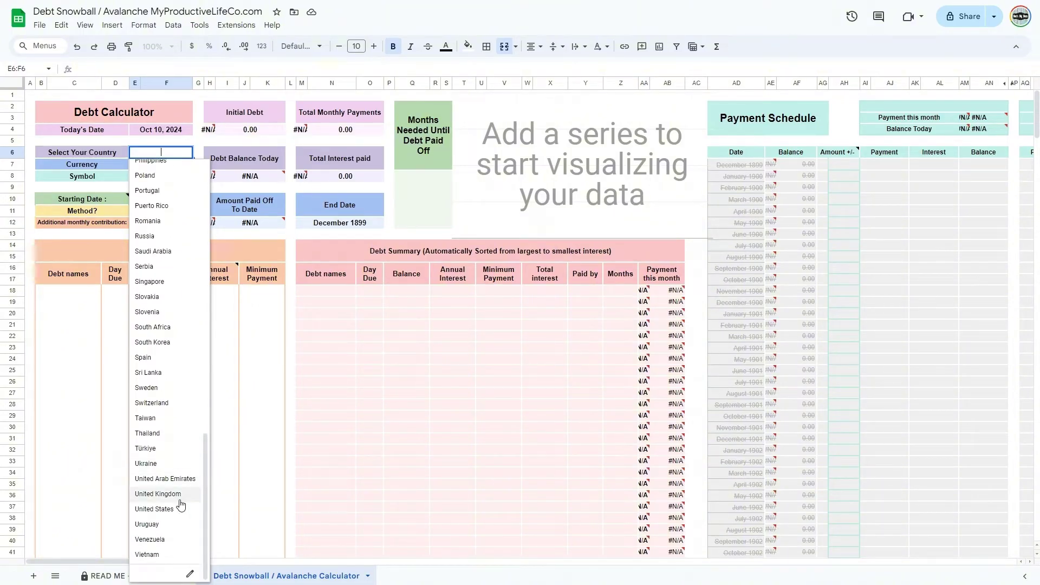
{"action": "left_click", "coordinate": [162, 510]}
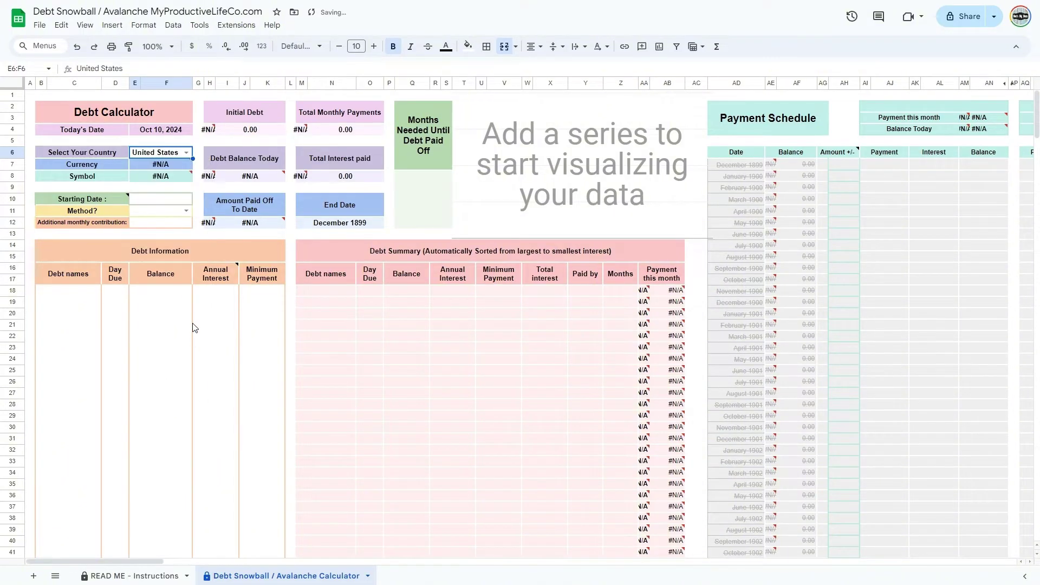
{"action": "left_click", "coordinate": [168, 169]}
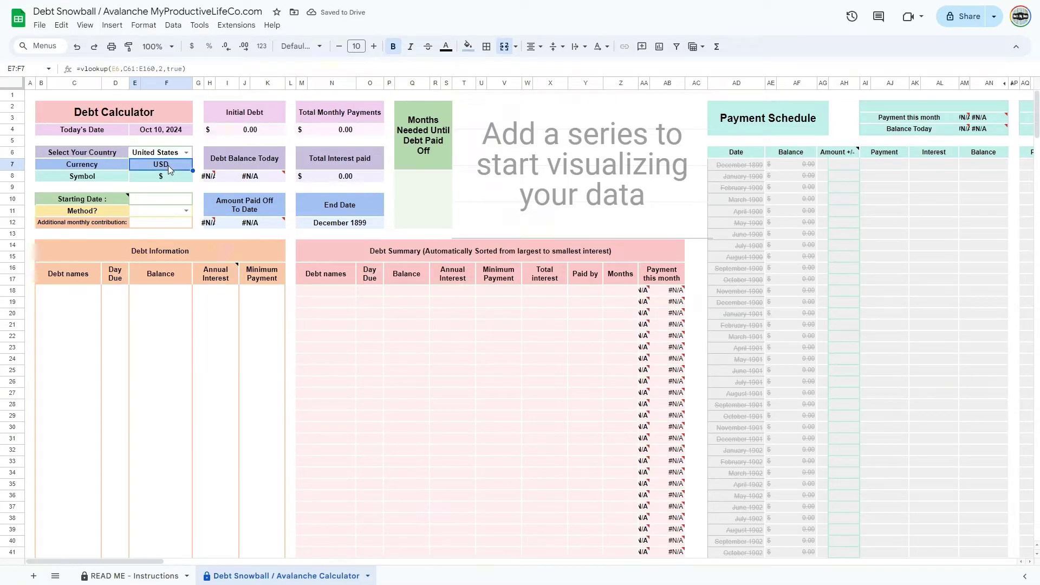
{"action": "double_click", "coordinate": [168, 165]}
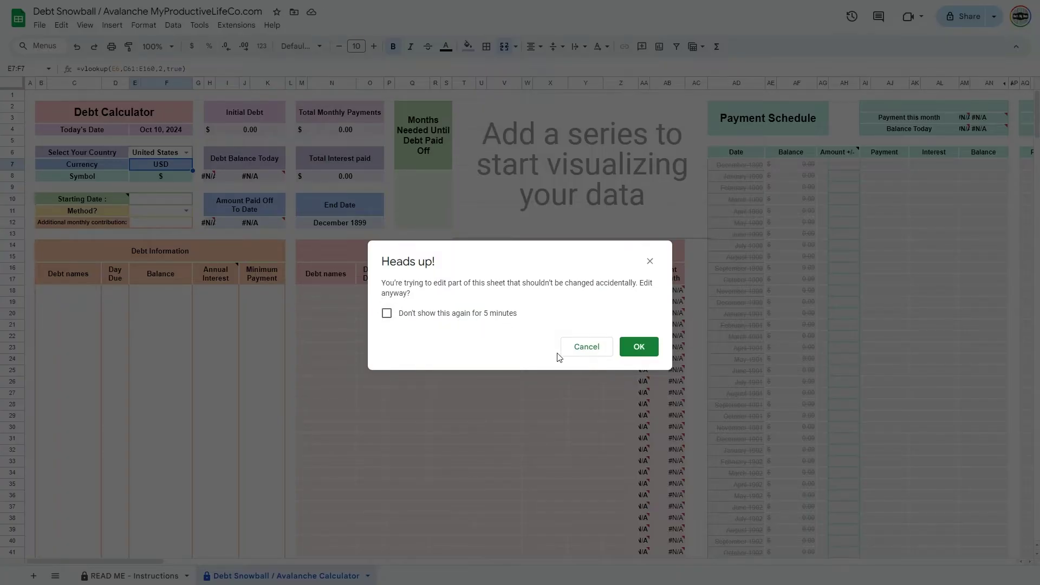
{"action": "left_click", "coordinate": [586, 354]}
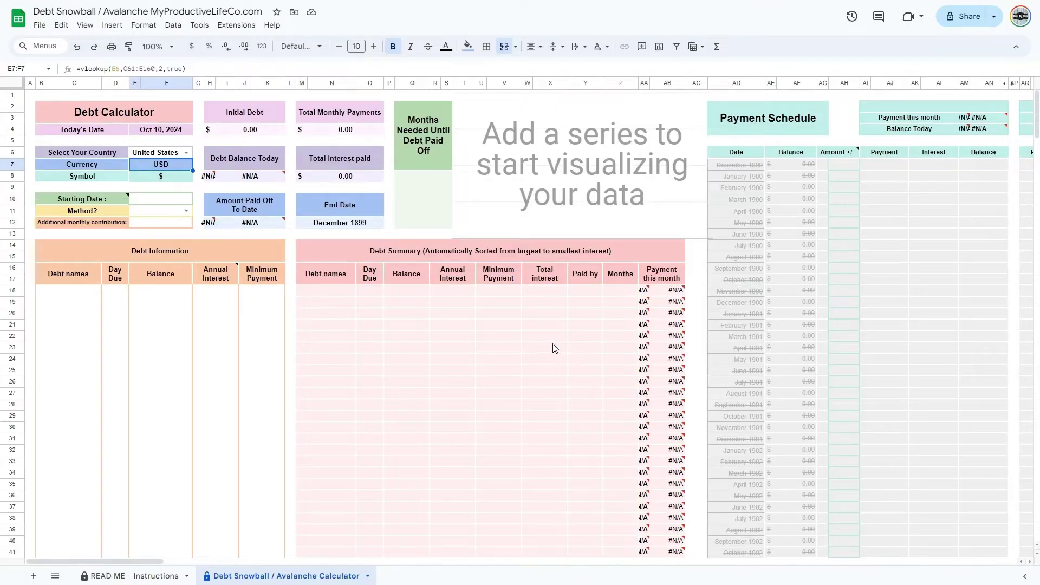
Set the Starting Date in E10 to September 1, 2024 using the date picker
{"action": "double_click", "coordinate": [166, 199]}
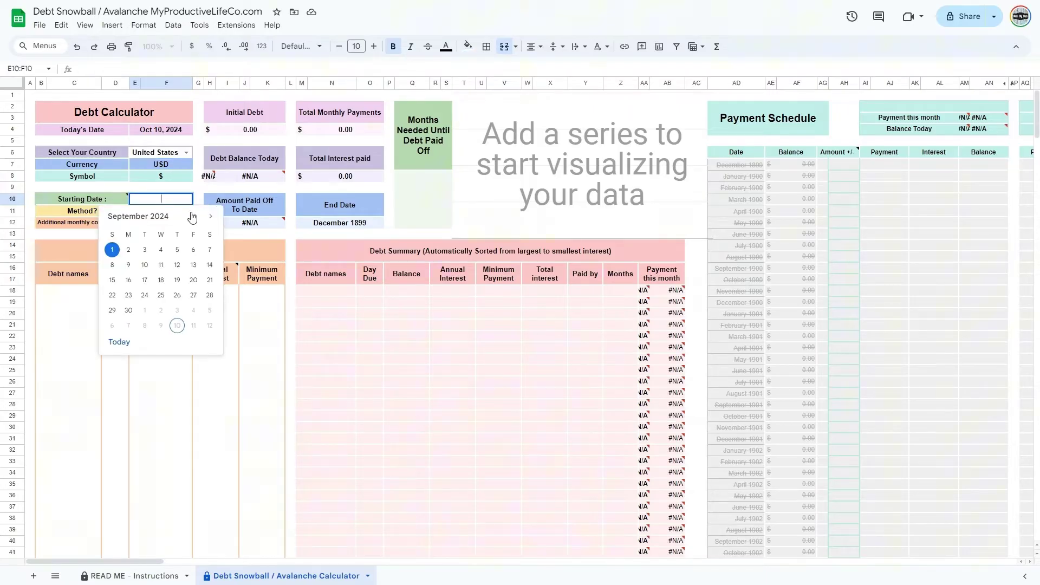
{"action": "left_click", "coordinate": [113, 251]}
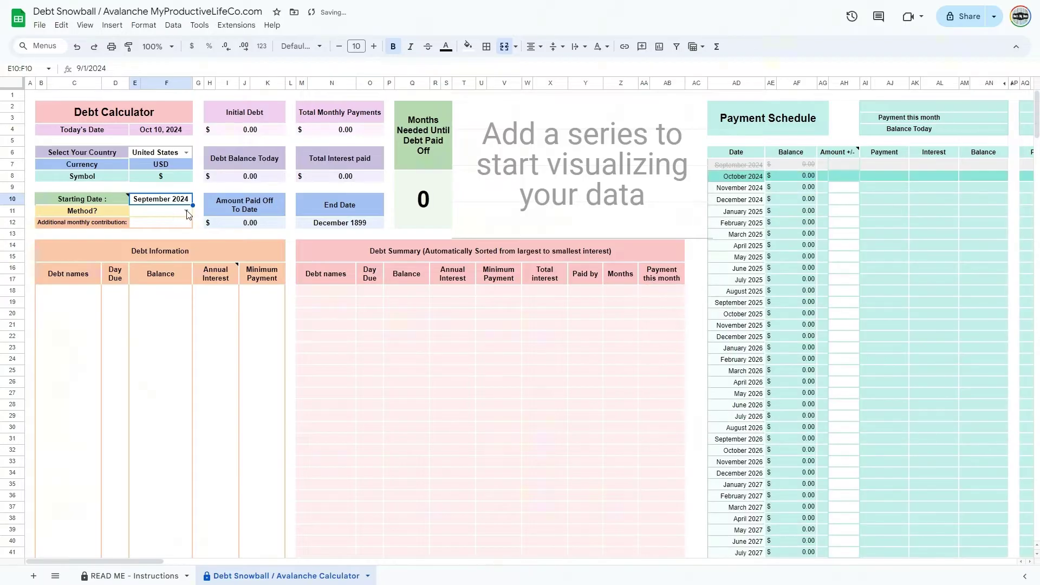
{"action": "left_click", "coordinate": [187, 213]}
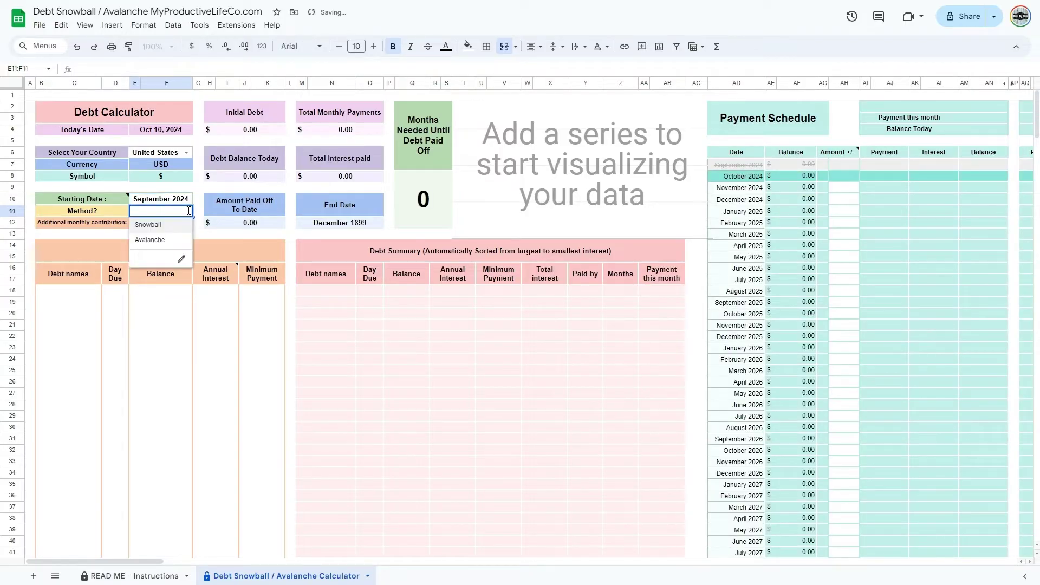
Enter the ten debt names: Debt 1–3, Loan 1–3 and Credit Card 1–4
{"action": "left_click", "coordinate": [162, 225]}
{"action": "left_click", "coordinate": [65, 291]}
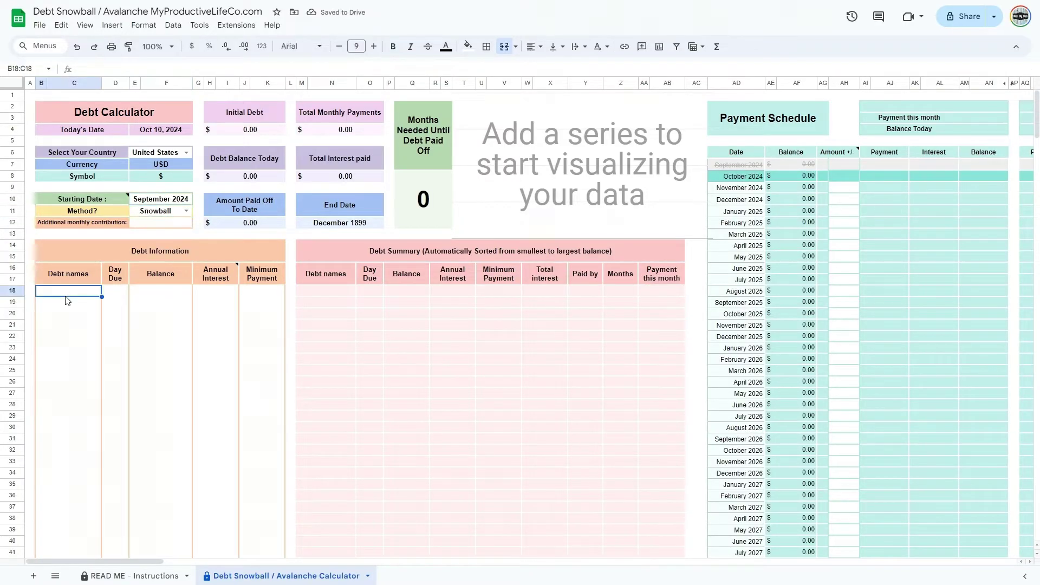
{"action": "type", "text": "Debt 1"}
{"action": "key", "text": "Return"}
{"action": "type", "text": "Debt 2"}
{"action": "key", "text": "Return"}
{"action": "type", "text": "Debt 3"}
{"action": "key", "text": "Return"}
{"action": "type", "text": "Loan 1"}
{"action": "key", "text": "Return"}
{"action": "type", "text": "Loan 2"}
{"action": "key", "text": "Return"}
{"action": "type", "text": "Loan 3"}
{"action": "key", "text": "Return"}
{"action": "type", "text": "Credit Card 1"}
{"action": "key", "text": "Return"}
{"action": "type", "text": "Credit Card 2"}
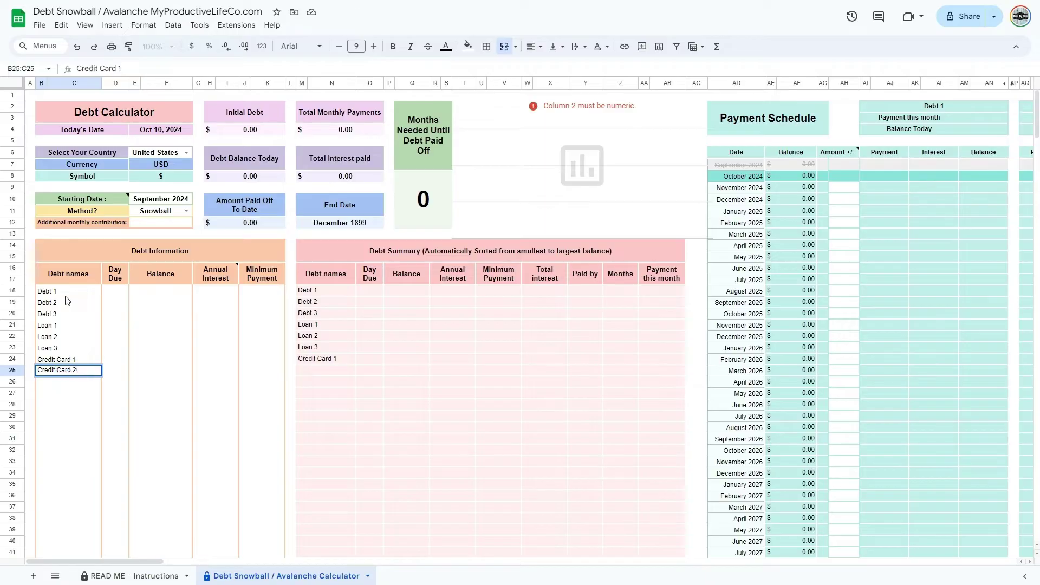
{"action": "key", "text": "Return"}
{"action": "type", "text": "Credit Card 3"}
{"action": "key", "text": "Return"}
{"action": "type", "text": "Credit Card 4"}
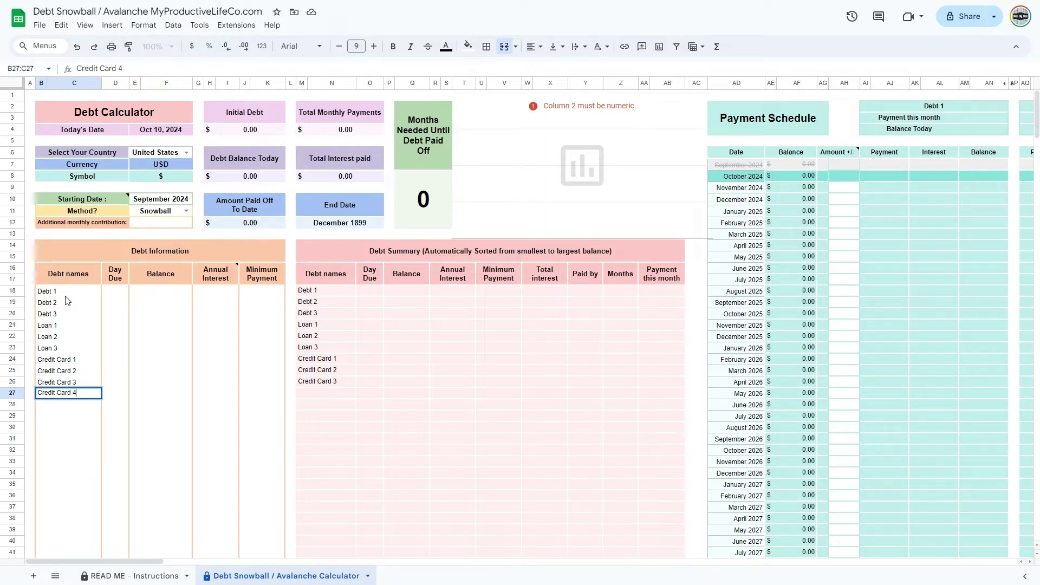
Enter balances 1800, 500, 4500, 7880, 3000, 999, 9000, 5500, 200 and 1888 for the debts
{"action": "left_click", "coordinate": [167, 291]}
{"action": "type", "text": "1800"}
{"action": "key", "text": "Return"}
{"action": "type", "text": "500"}
{"action": "key", "text": "Return"}
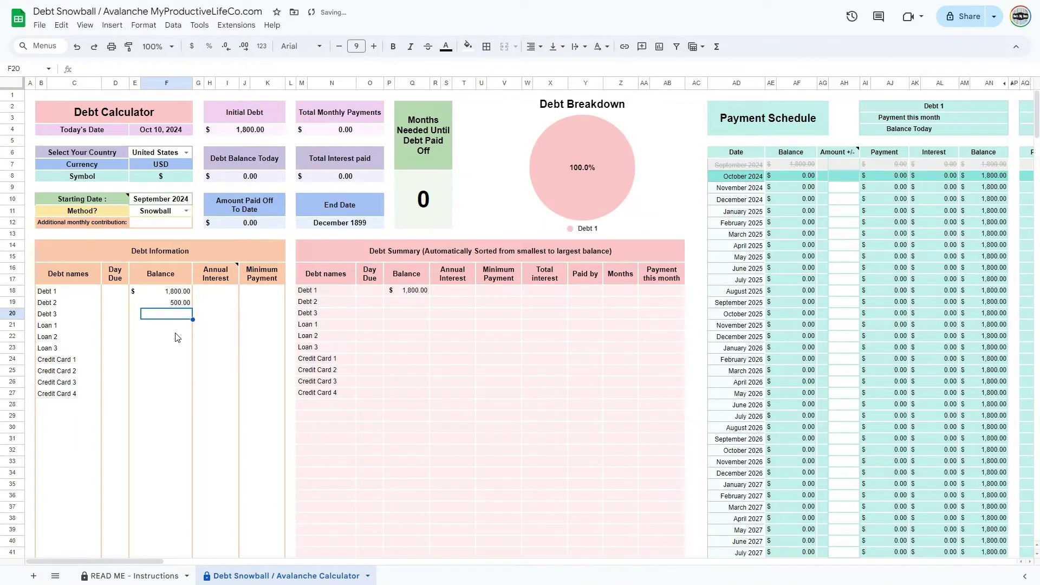
{"action": "type", "text": "4,500"}
{"action": "key", "text": "Return"}
{"action": "type", "text": "7880"}
{"action": "key", "text": "Return"}
{"action": "type", "text": "3000"}
{"action": "key", "text": "Return"}
{"action": "type", "text": "999"}
{"action": "key", "text": "Return"}
{"action": "type", "text": "9000"}
{"action": "key", "text": "Return"}
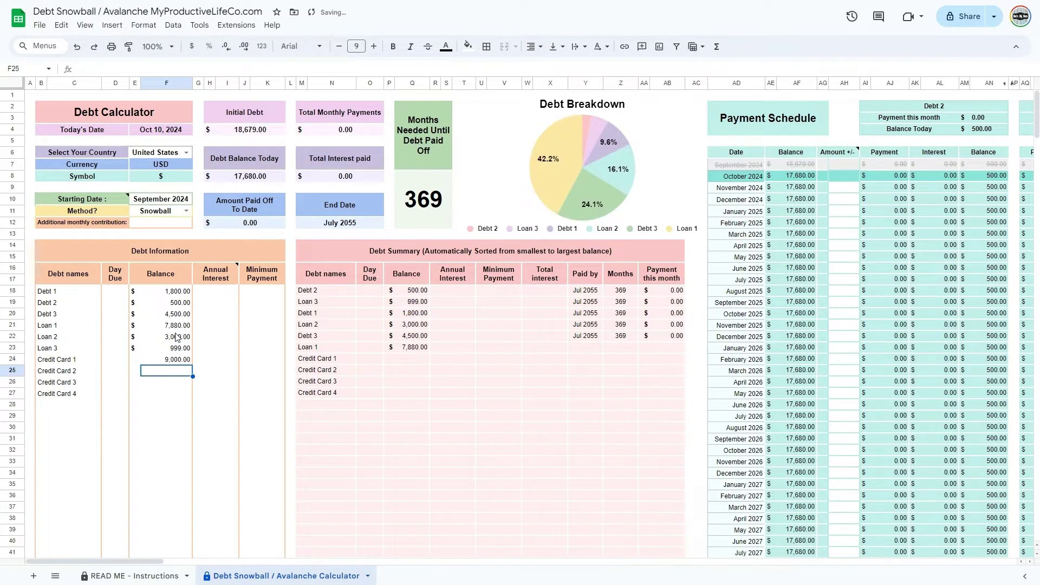
{"action": "type", "text": "5500"}
{"action": "key", "text": "Return"}
{"action": "type", "text": "200"}
{"action": "key", "text": "Return"}
{"action": "type", "text": "1888"}
{"action": "key", "text": "Return"}
Enter annual interest rates of 15%, 5% and 24% for Debt 1 through Debt 3
{"action": "left_click", "coordinate": [216, 292]}
{"action": "type", "text": "15"}
{"action": "key", "text": "Return"}
{"action": "type", "text": "5"}
{"action": "key", "text": "Return"}
{"action": "type", "text": "24"}
{"action": "key", "text": "Return"}
Give Loan 1 a 12% rate, Loan 2 a near-zero 0.00001 rate, and Loan 3 6%
{"action": "type", "text": "12"}
{"action": "key", "text": "Return"}
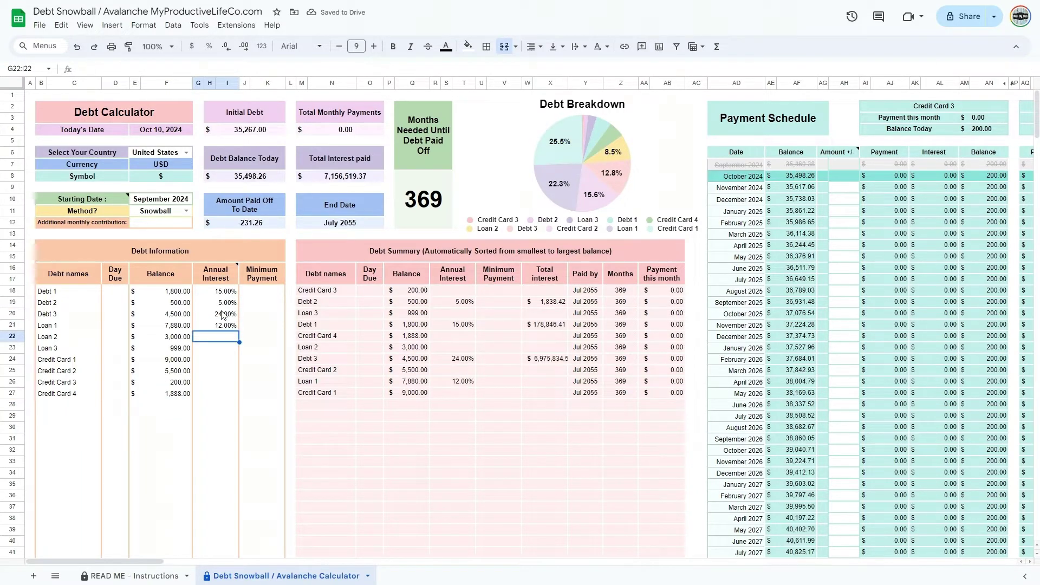
{"action": "type", "text": "0.00"}
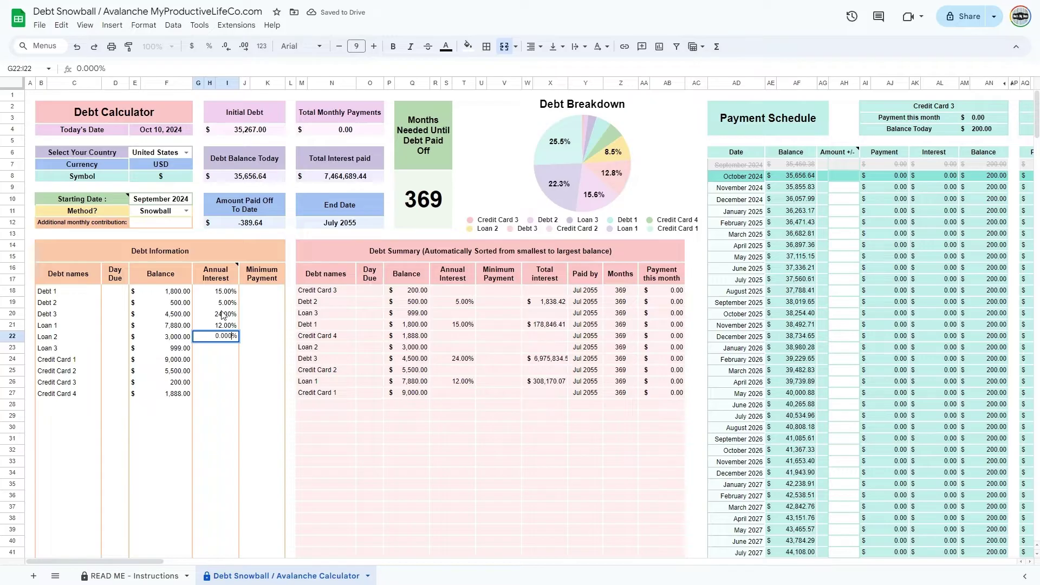
{"action": "type", "text": "001"}
{"action": "key", "text": "Return"}
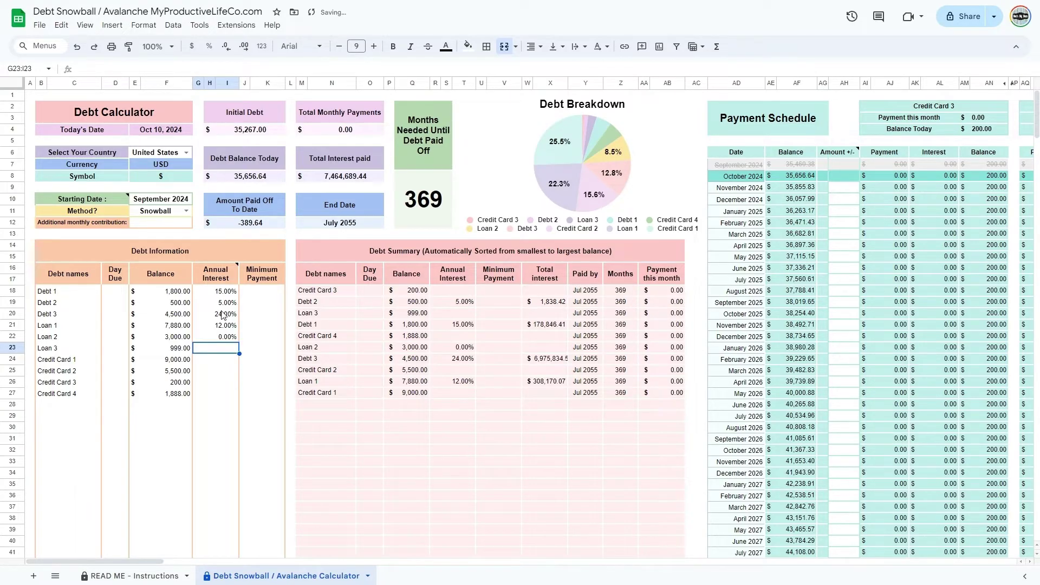
{"action": "type", "text": "6"}
{"action": "key", "text": "Return"}
Set Credit Cards 1–4 interest rates to 18%, 22%, 12% and 20%
{"action": "type", "text": "18"}
{"action": "key", "text": "Return"}
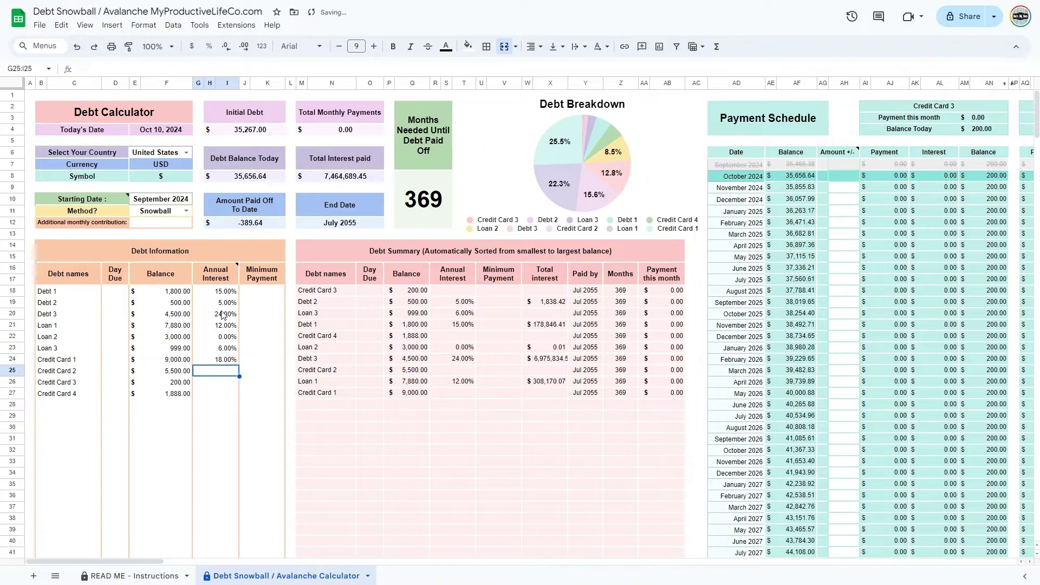
{"action": "type", "text": "22"}
{"action": "key", "text": "Return"}
{"action": "type", "text": "12"}
{"action": "key", "text": "Return"}
{"action": "type", "text": "20"}
{"action": "key", "text": "Return"}
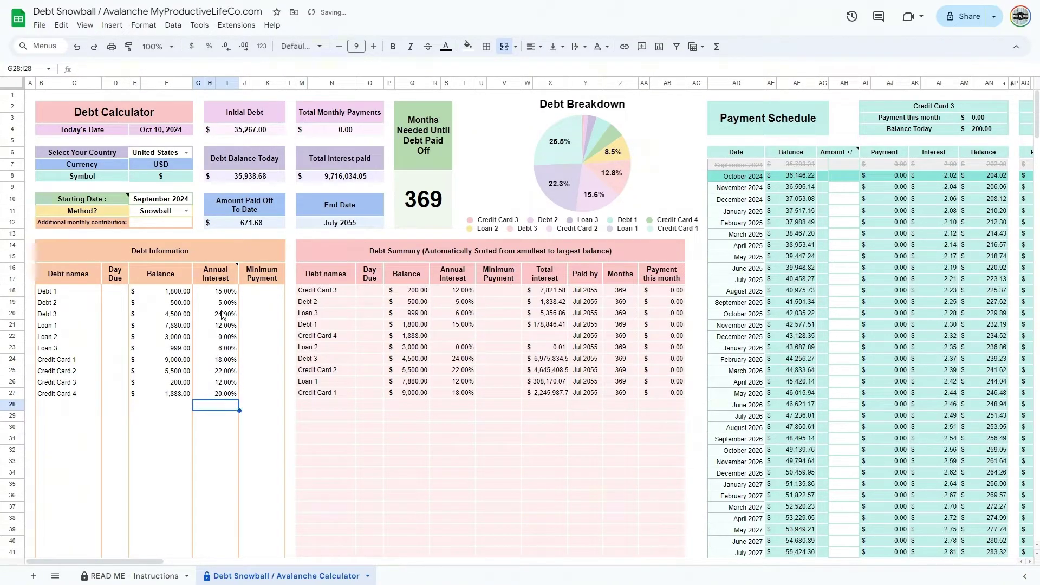
{"action": "mouse_move", "coordinate": [233, 278]}
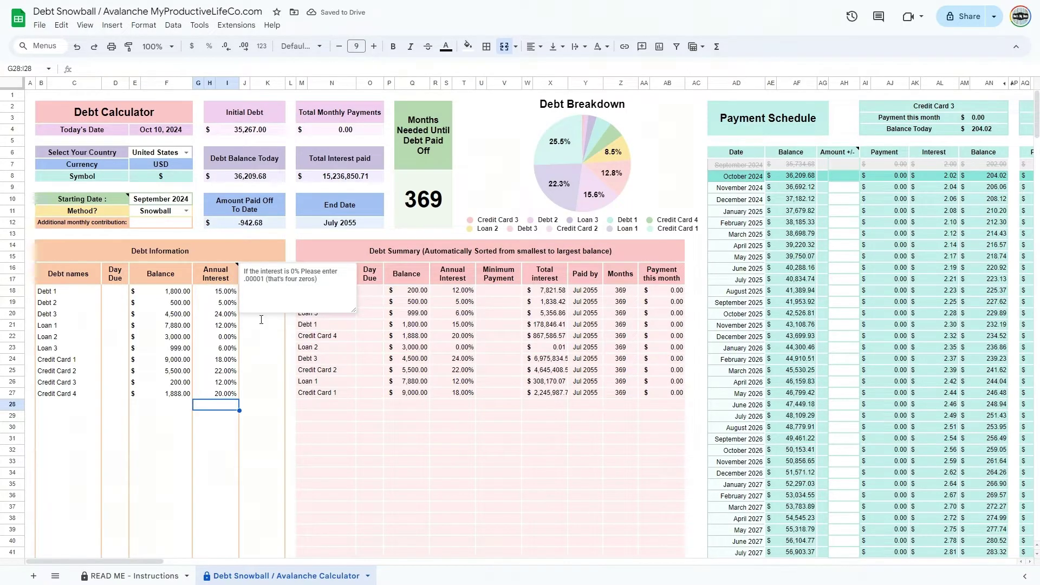
Enter minimum payments 10, 50, 100, 180, 80, 20, 250, 150, 35 and 78 for the ten debts
{"action": "left_click", "coordinate": [268, 291]}
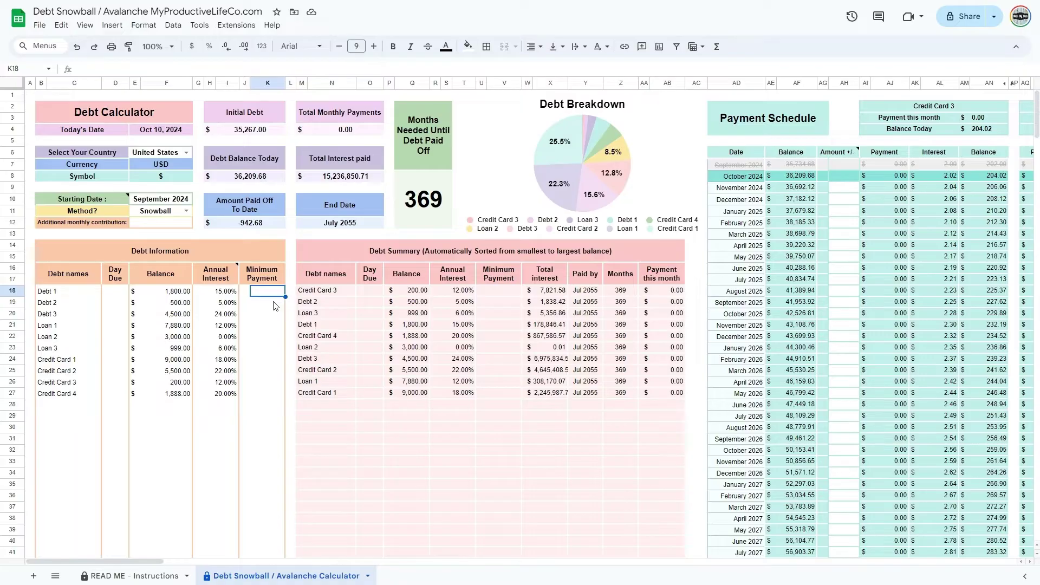
{"action": "type", "text": "10"}
{"action": "key", "text": "Return"}
{"action": "type", "text": "50"}
{"action": "key", "text": "Return"}
{"action": "type", "text": "100"}
{"action": "key", "text": "Return"}
{"action": "type", "text": "180"}
{"action": "key", "text": "Return"}
{"action": "type", "text": "80"}
{"action": "key", "text": "Return"}
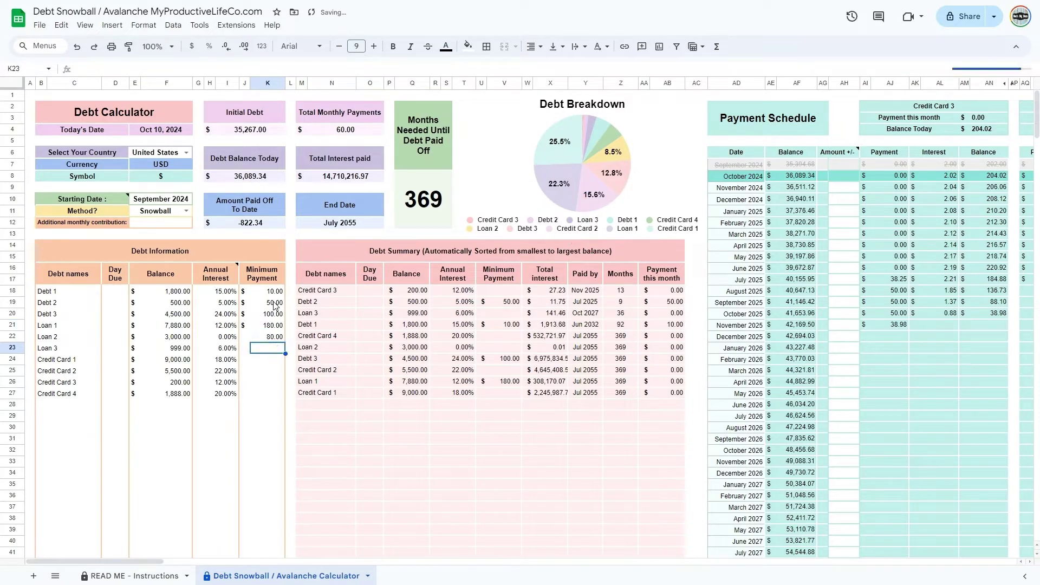
{"action": "type", "text": "20"}
{"action": "key", "text": "Return"}
{"action": "type", "text": "250"}
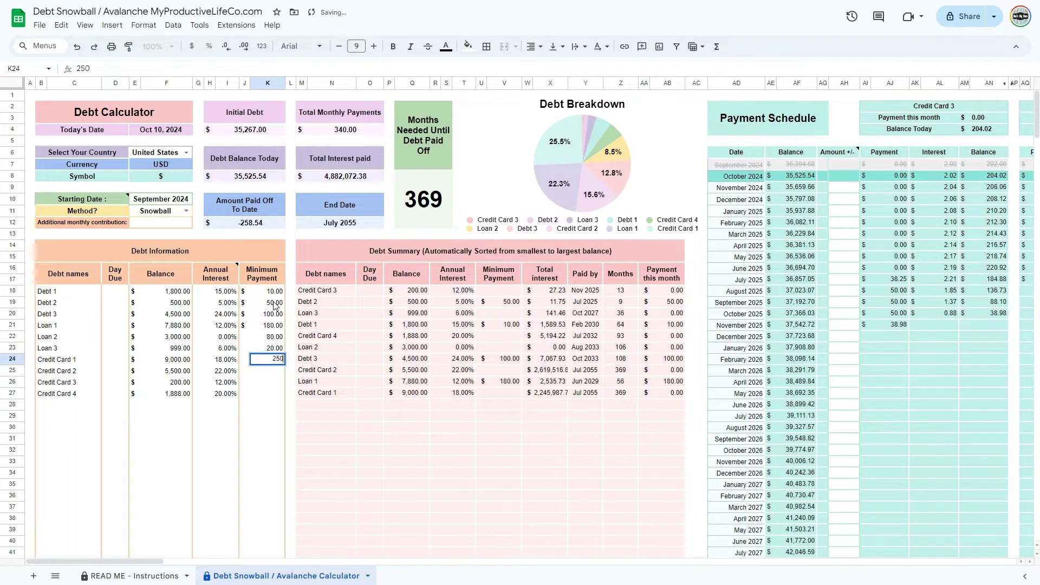
{"action": "key", "text": "Return"}
{"action": "type", "text": "150"}
{"action": "key", "text": "Return"}
{"action": "type", "text": "35"}
{"action": "key", "text": "Return"}
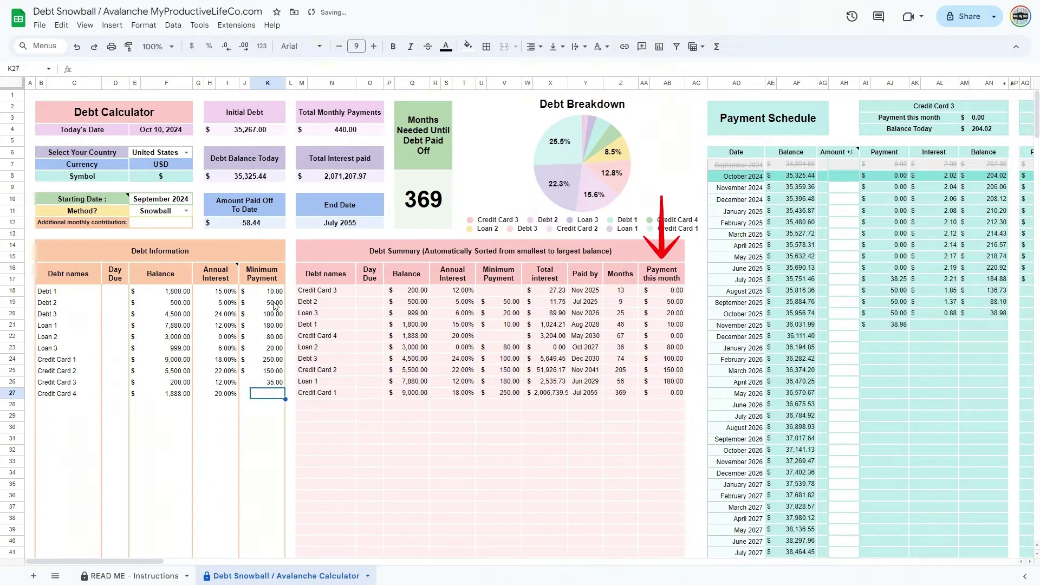
{"action": "type", "text": "78"}
{"action": "key", "text": "Return"}
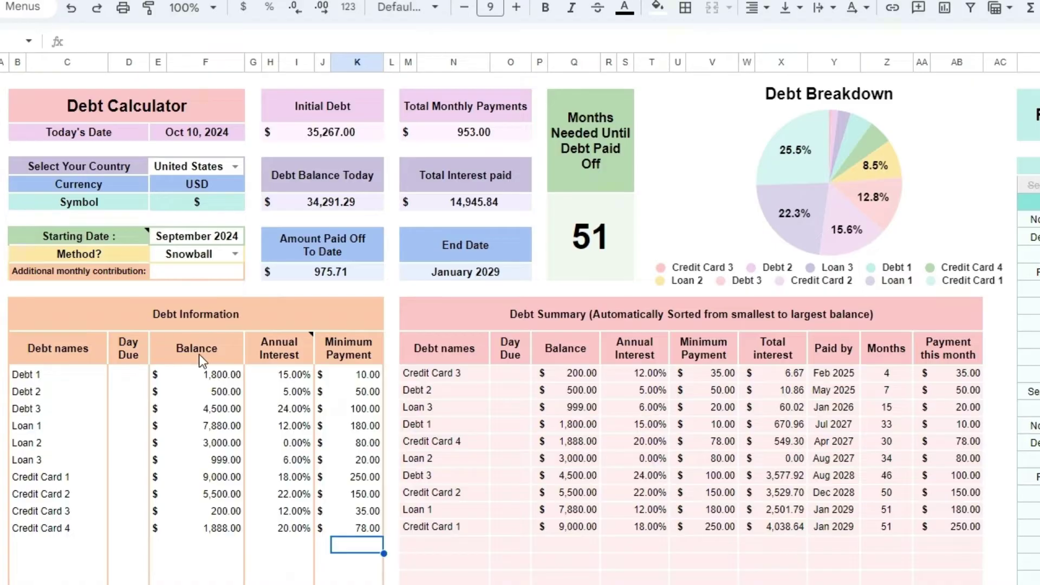
{"action": "left_click", "coordinate": [199, 273]}
{"action": "type", "text": "150"}
{"action": "key", "text": "Return"}
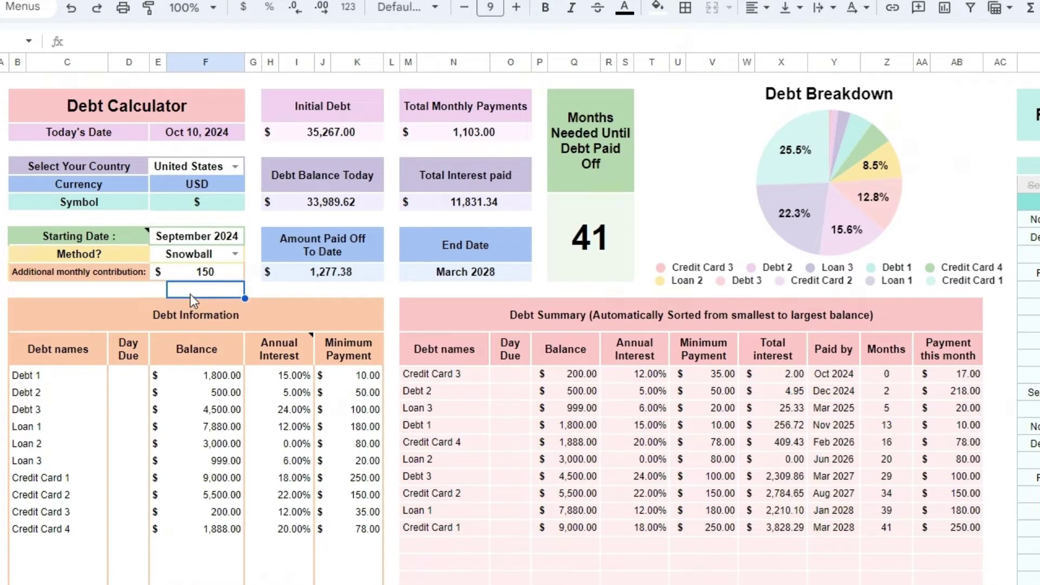
{"action": "left_click", "coordinate": [205, 273]}
{"action": "type", "text": "300"}
{"action": "key", "text": "Return"}
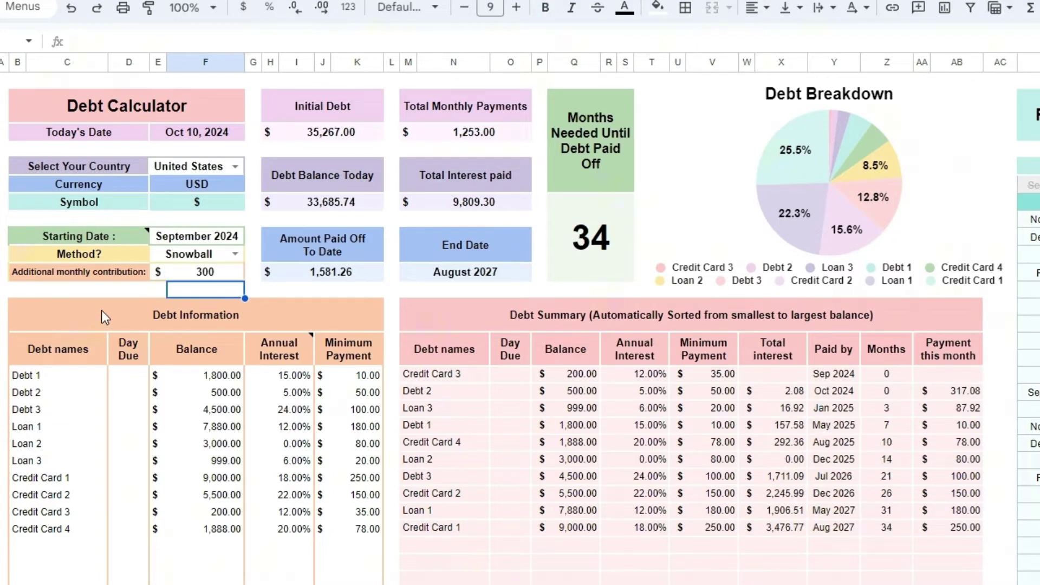
{"action": "left_click", "coordinate": [226, 269]}
{"action": "type", "text": "50"}
{"action": "key", "text": "Return"}
{"action": "left_click", "coordinate": [208, 272]}
{"action": "type", "text": "0"}
{"action": "key", "text": "BackSpace"}
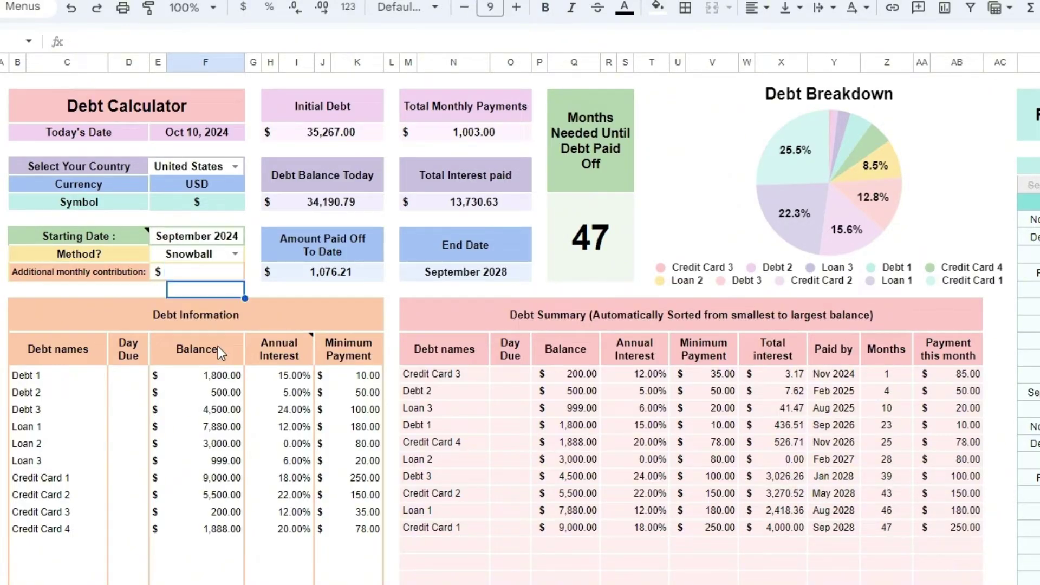
{"action": "left_click", "coordinate": [362, 544]}
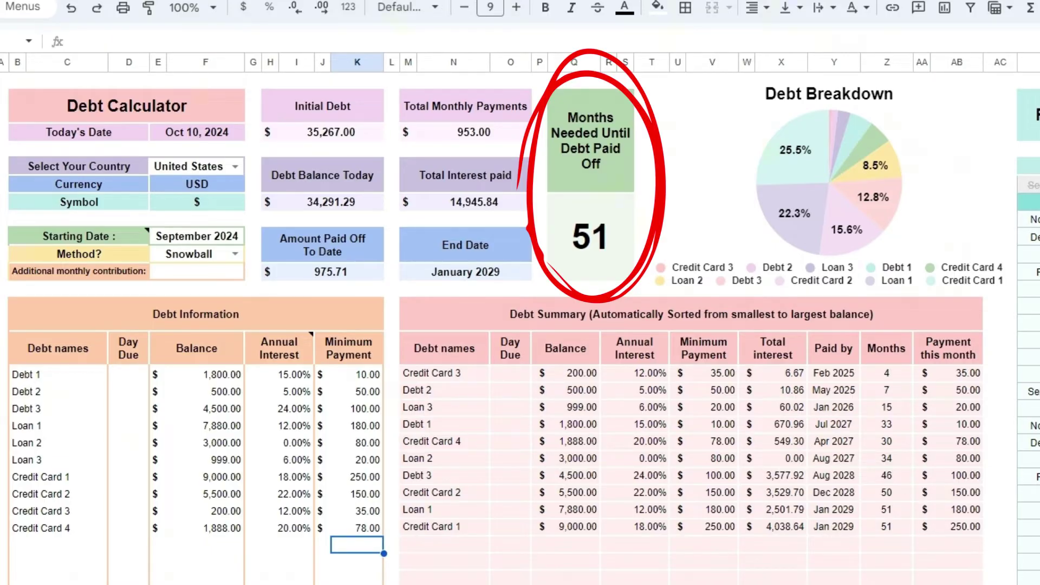
Scroll right to the Payment Schedule, with October 2024 as the current month
{"action": "scroll", "coordinate": [521, 325], "scroll_direction": "right", "scroll_amount": 15}
{"action": "scroll", "coordinate": [520, 326], "scroll_direction": "right", "scroll_amount": 8}
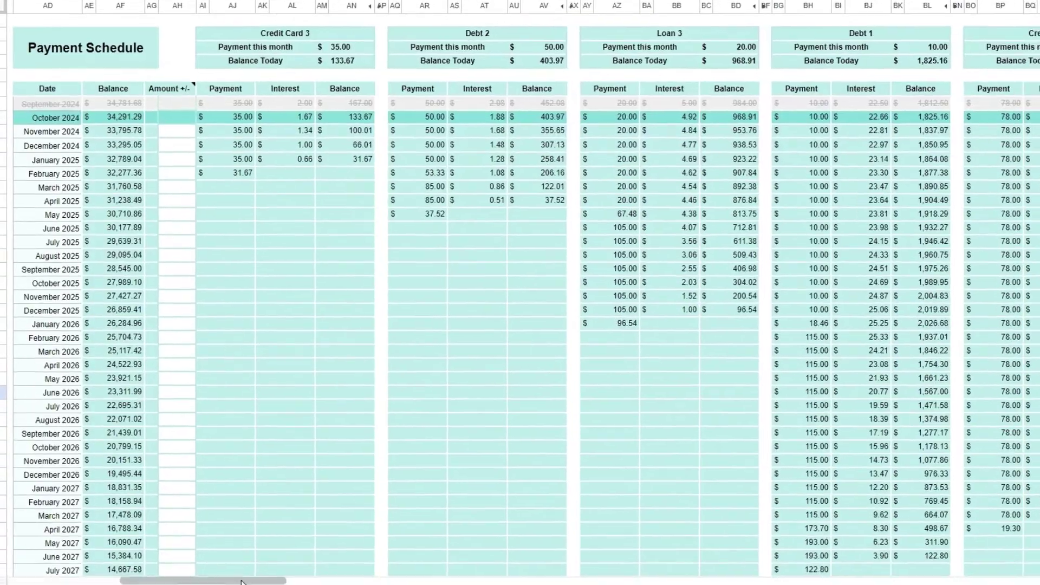
{"action": "mouse_move", "coordinate": [241, 582]}
{"action": "left_mouse_down"}
{"action": "mouse_move", "coordinate": [388, 579]}
{"action": "mouse_move", "coordinate": [240, 579]}
{"action": "left_mouse_up"}
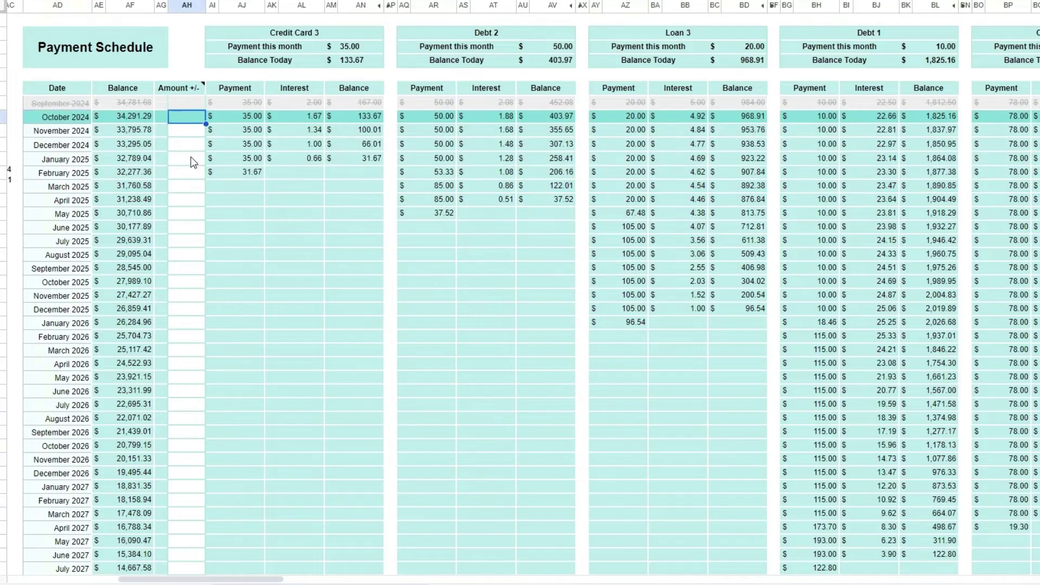
Enter a 200 extra amount for October 2024 and scroll back left to the Debt Calculator
{"action": "type", "text": "200"}
{"action": "key", "text": "Return"}
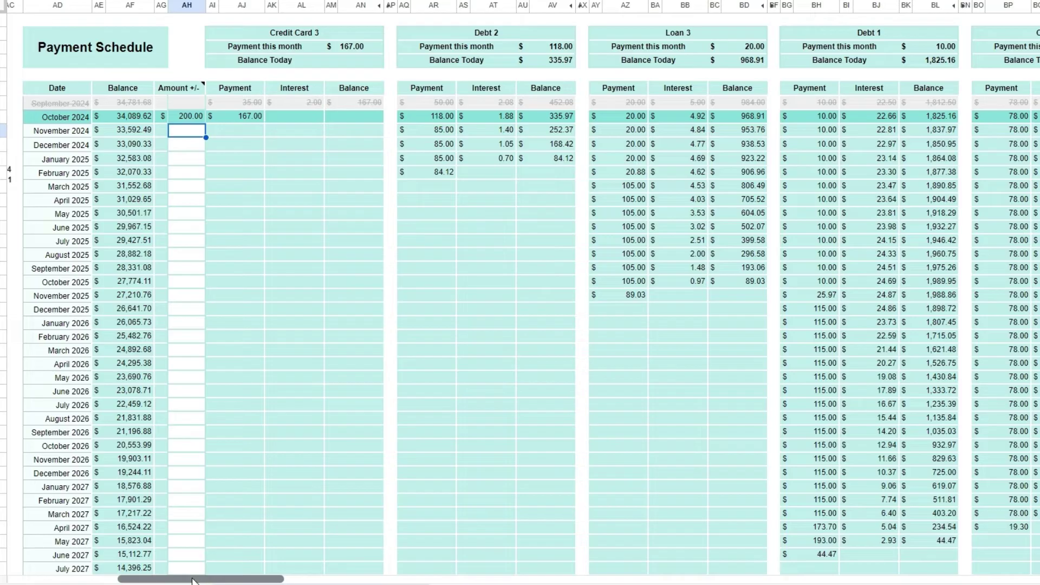
{"action": "left_click_drag", "start_coordinate": [189, 581], "coordinate": [76, 583]}
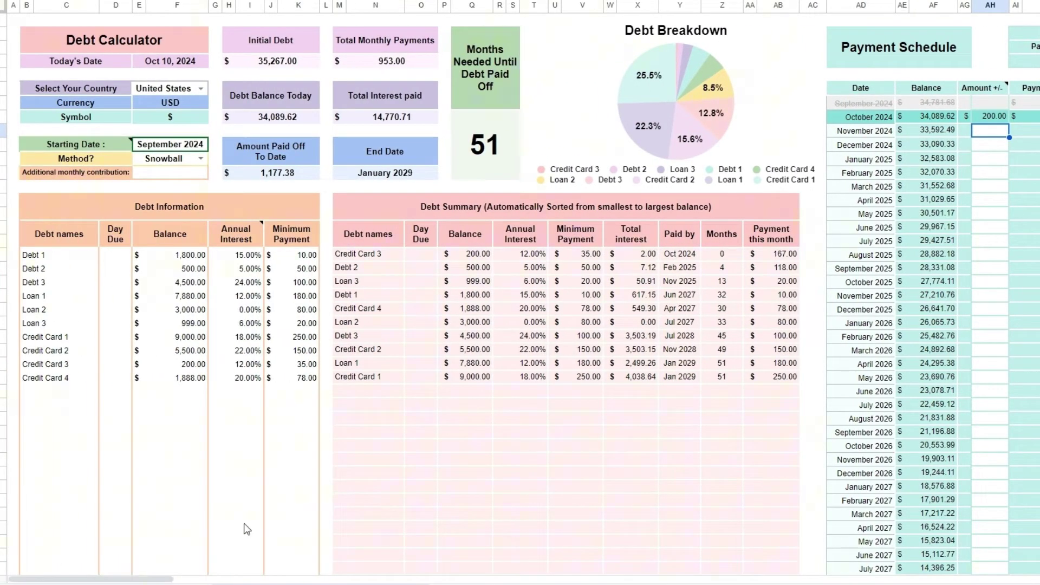